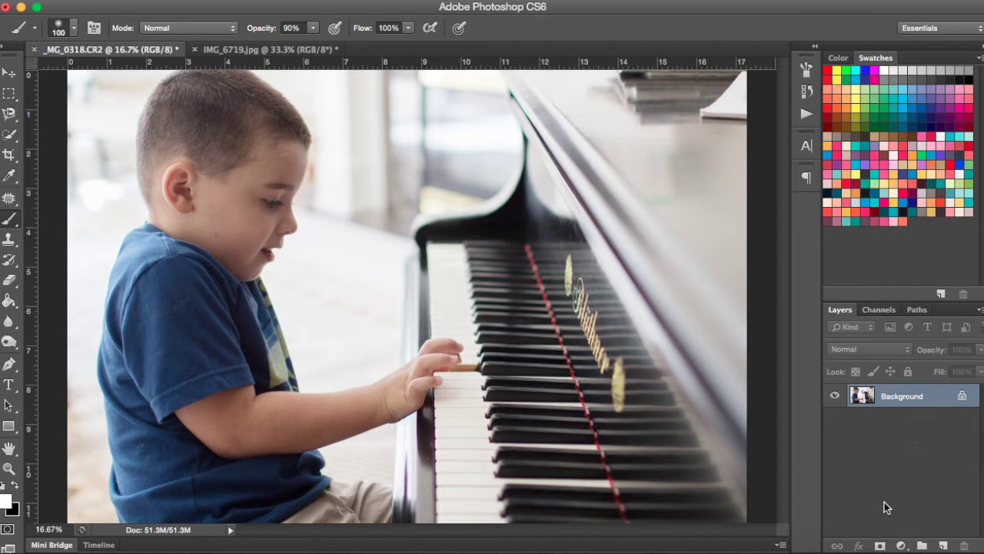
Try a Black & White adjustment layer on the piano photo, then delete it
left_click(901, 545)
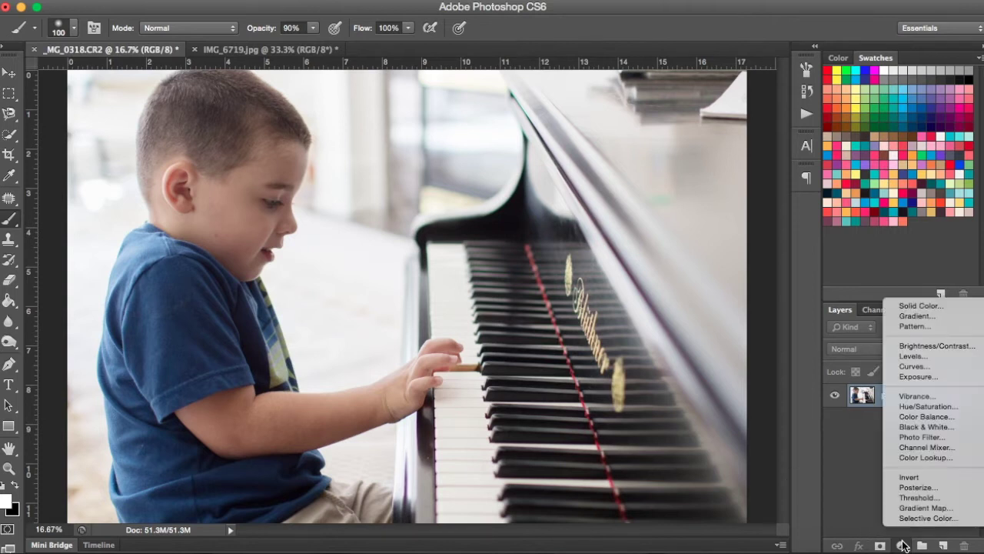
left_click(923, 426)
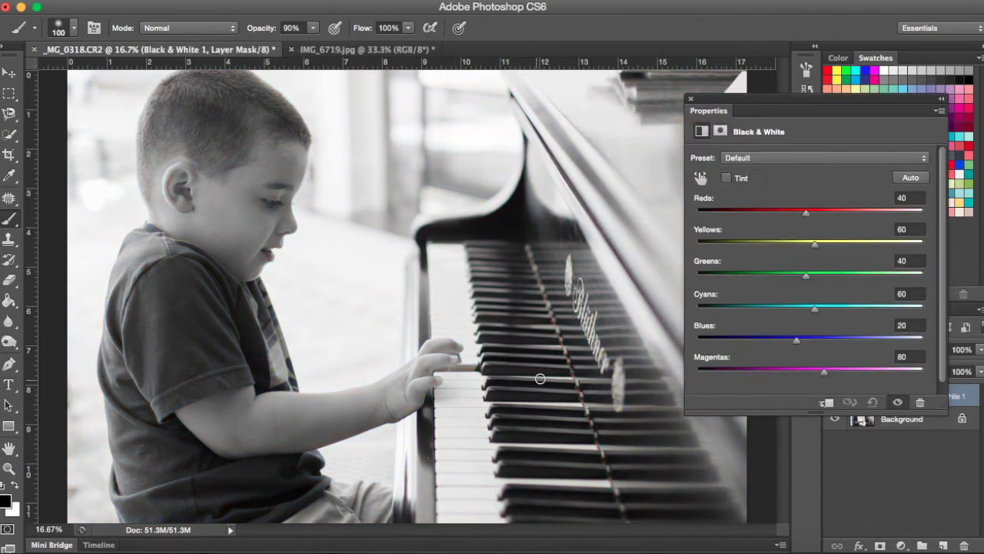
left_click(690, 98)
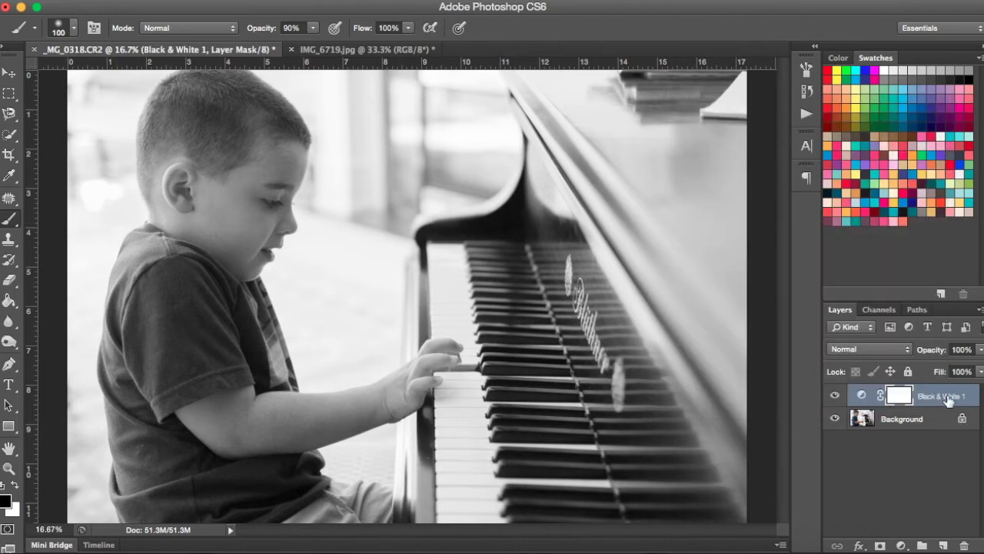
left_click_drag(950, 401, 965, 543)
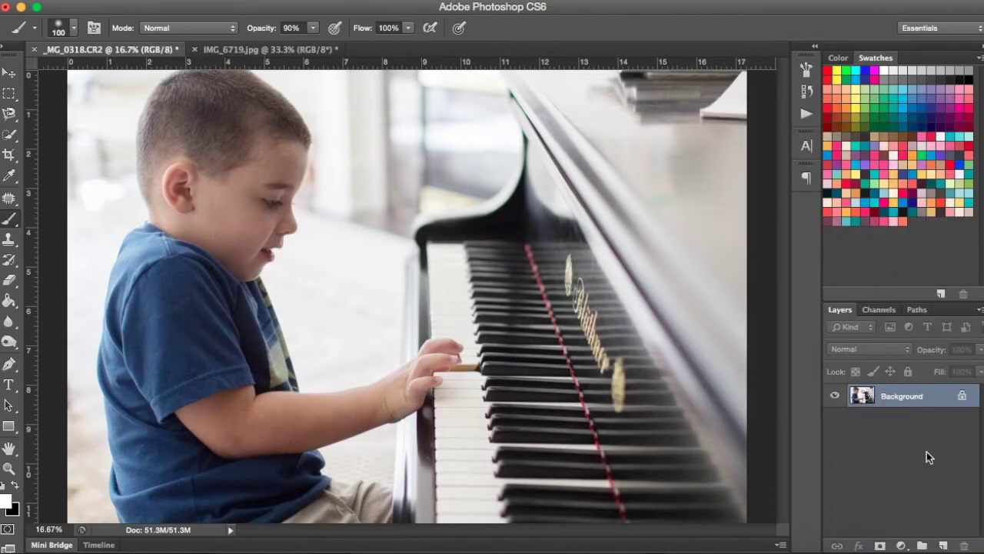
Try a fully desaturated Hue/Saturation adjustment layer, then delete it
left_click(902, 544)
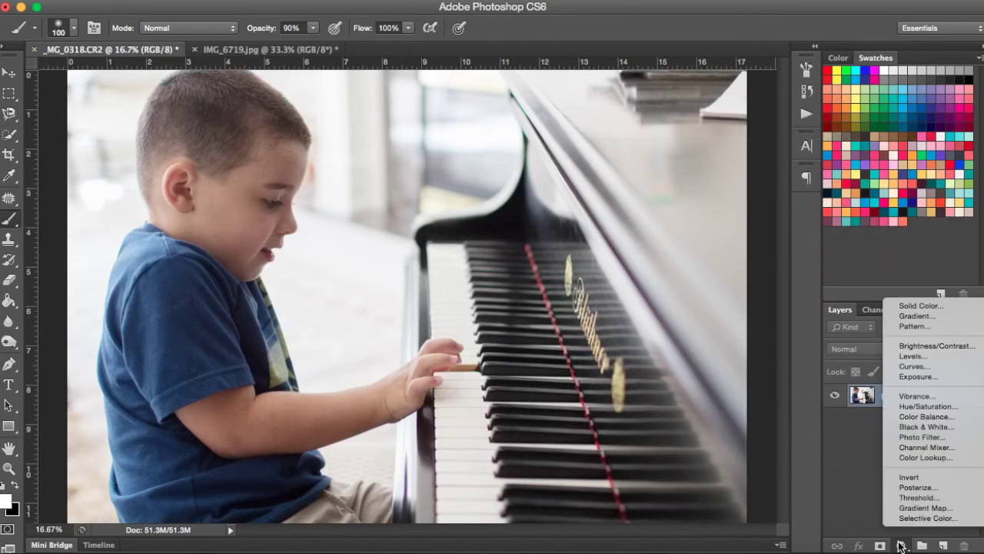
left_click(920, 409)
left_click_drag(812, 244, 696, 245)
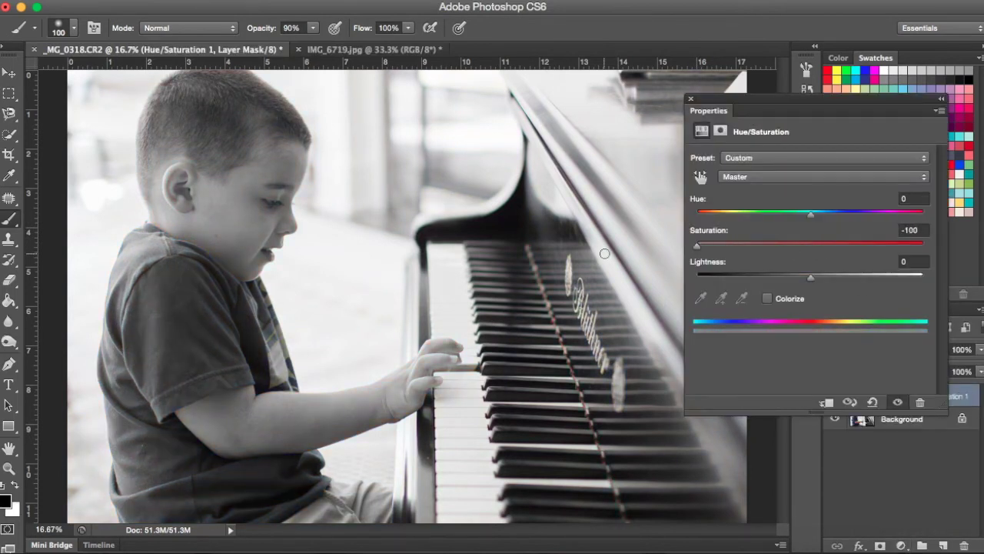
left_click(690, 99)
left_click_drag(946, 405, 963, 545)
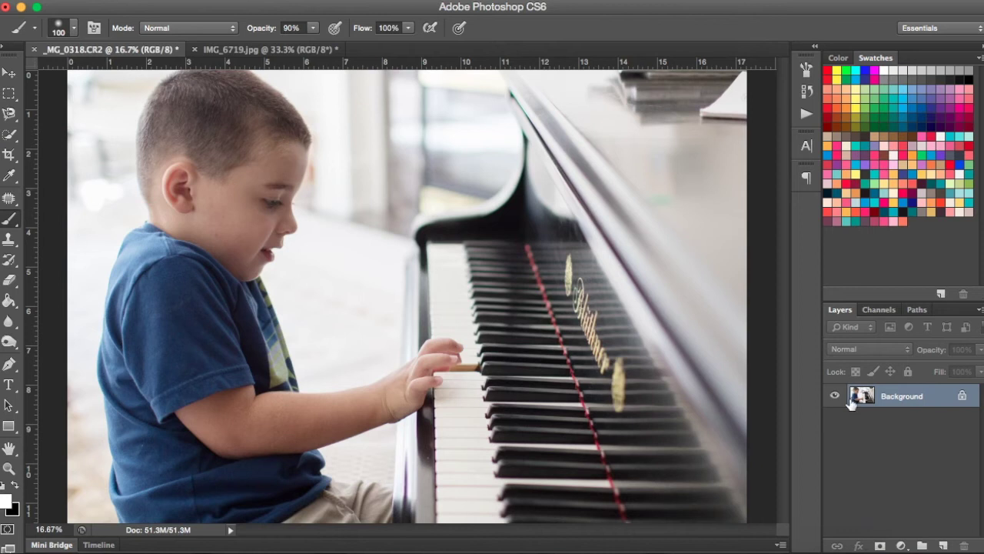
Try a monochrome Channel Mixer adjustment layer, then delete it
left_click(901, 546)
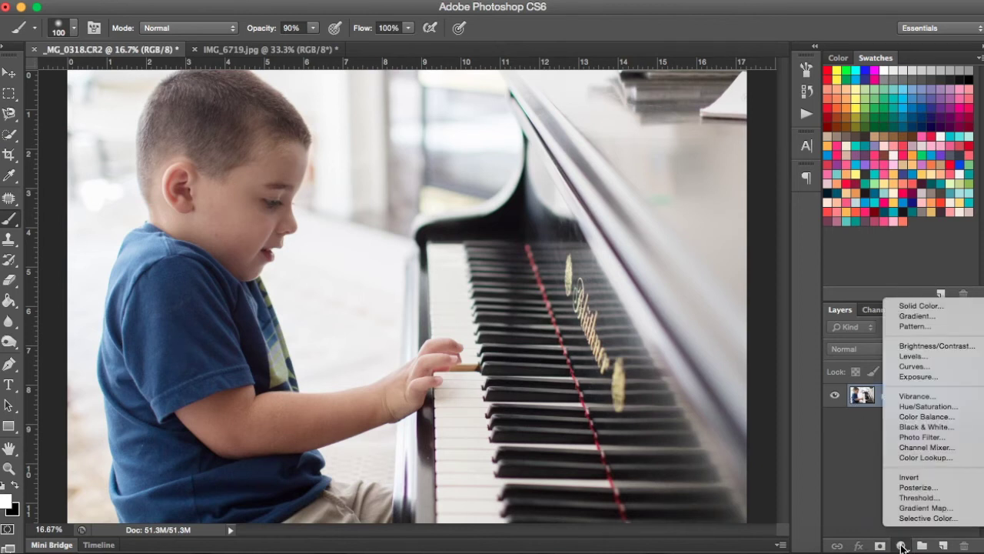
left_click(924, 446)
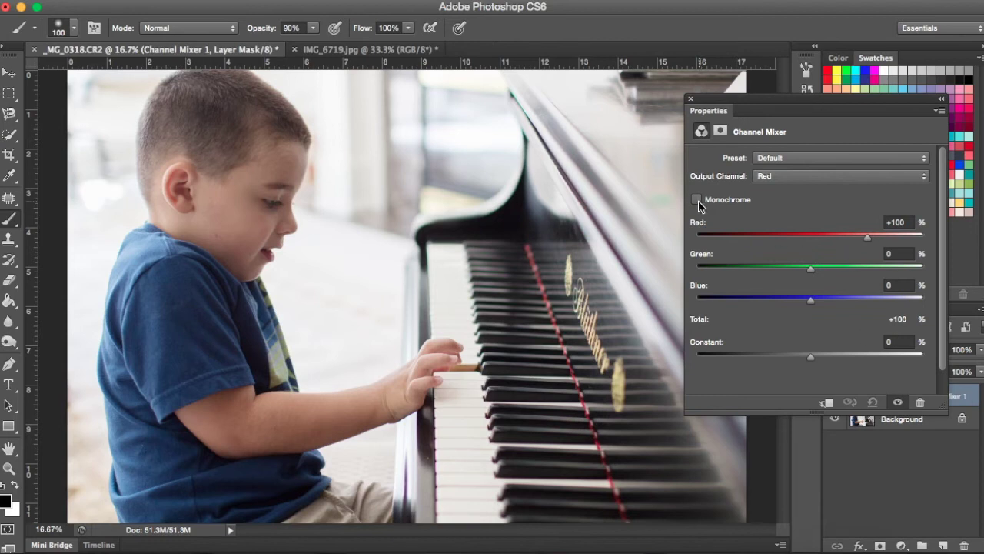
left_click(698, 200)
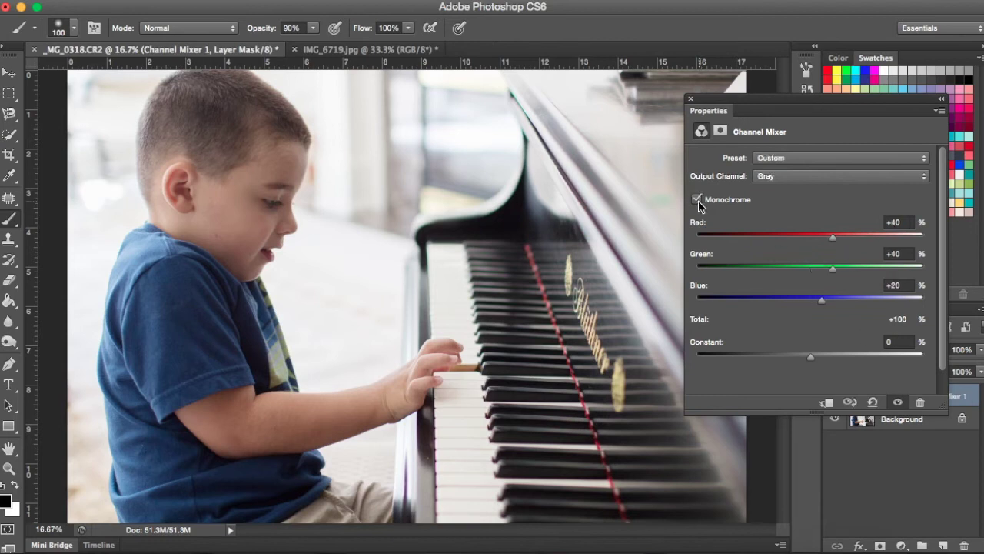
left_click(691, 98)
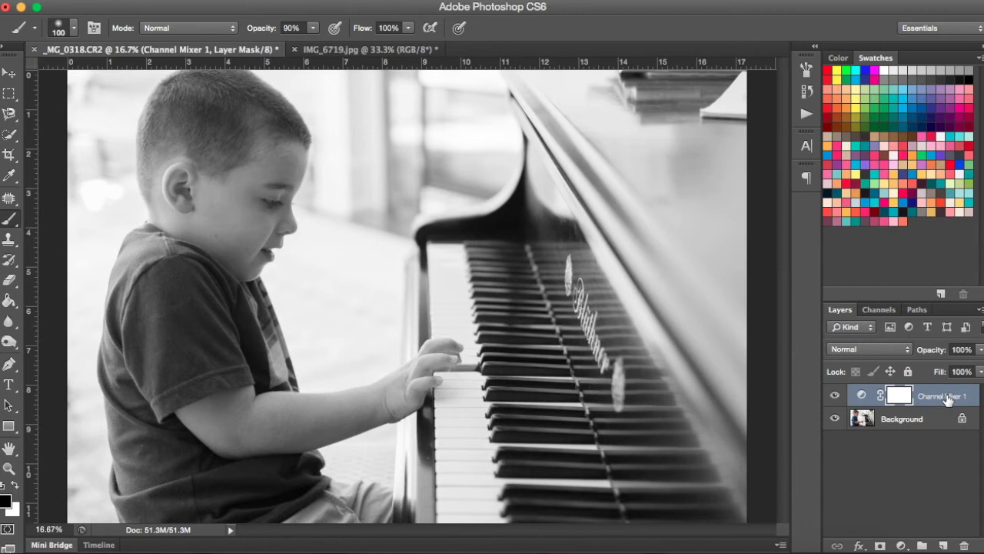
left_click_drag(948, 398, 965, 543)
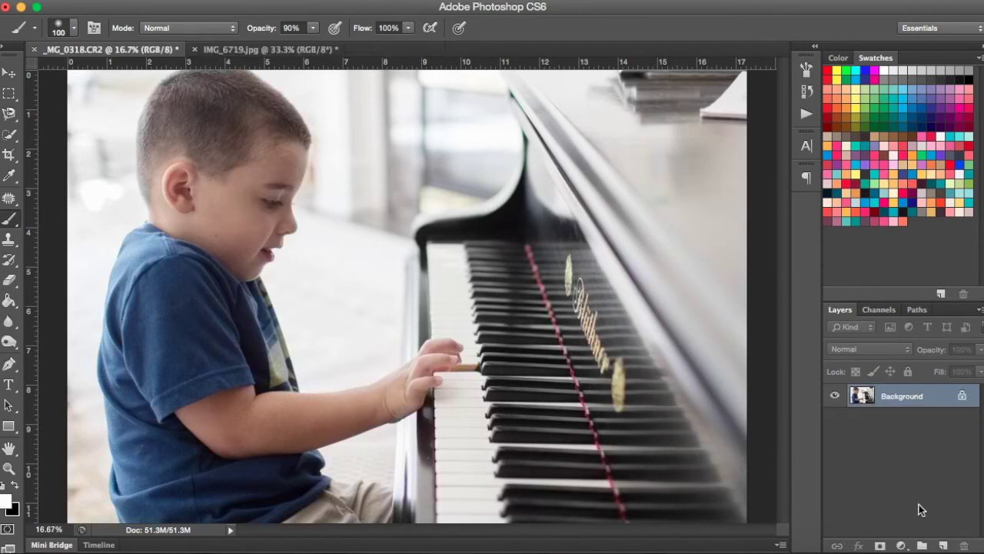
Add a Gradient Map adjustment layer with Reverse ticked
left_click(902, 545)
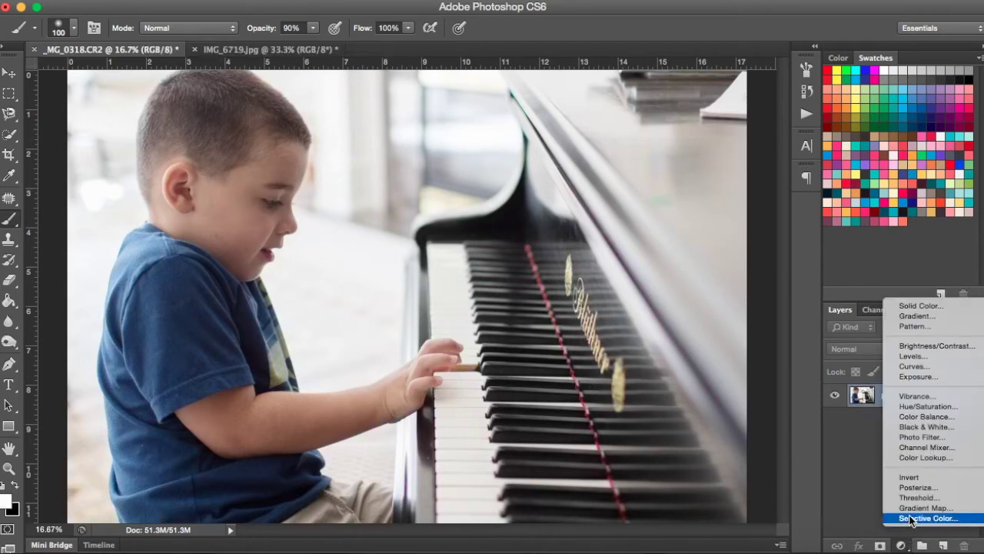
left_click(914, 509)
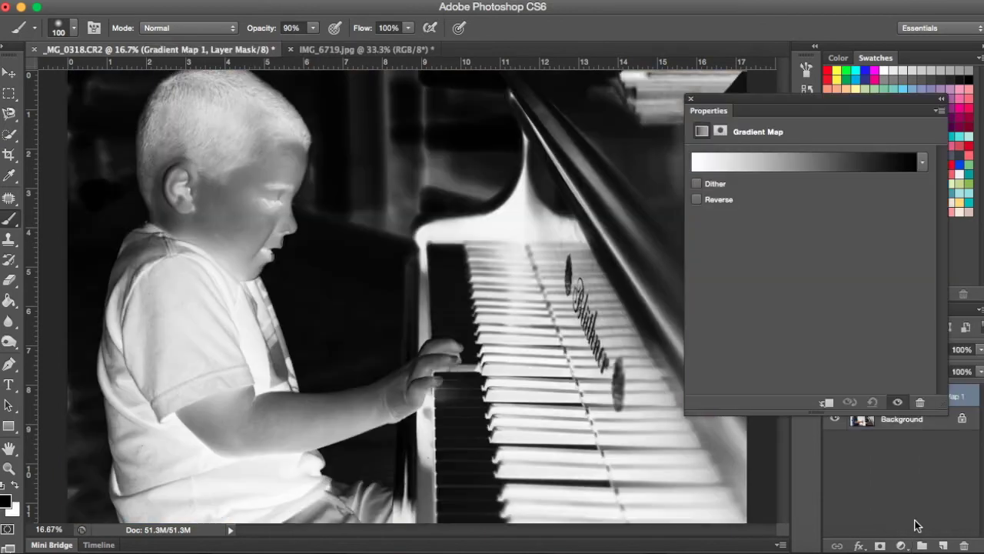
left_click(698, 200)
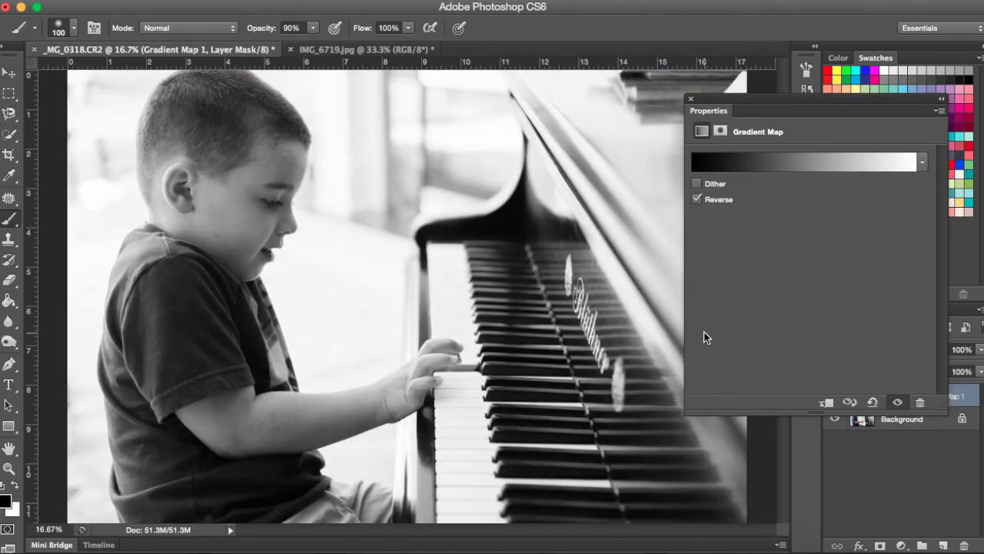
left_click(692, 100)
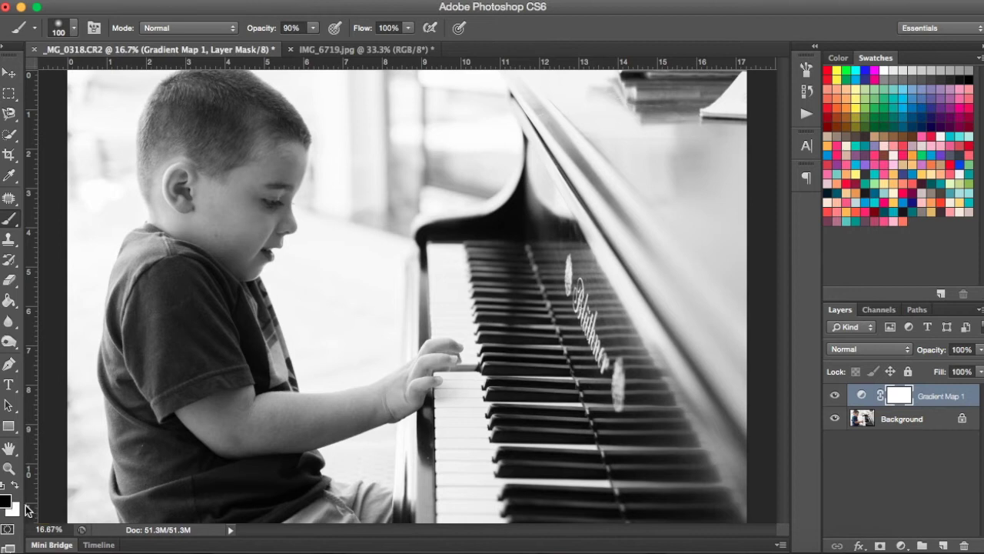
Swap foreground and background colours, then set the brush to 90% opacity and 175 px
key("x")
key("x")
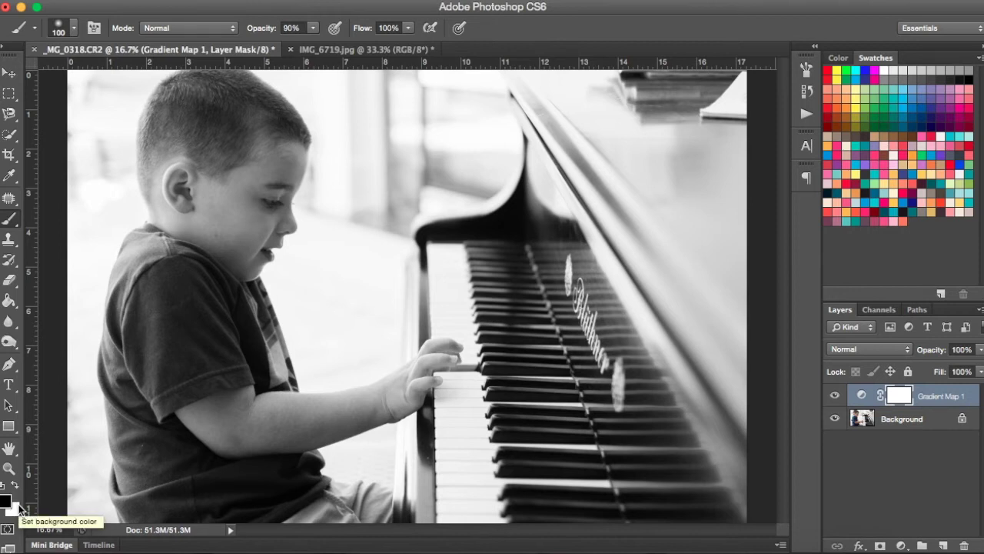
left_click(312, 28)
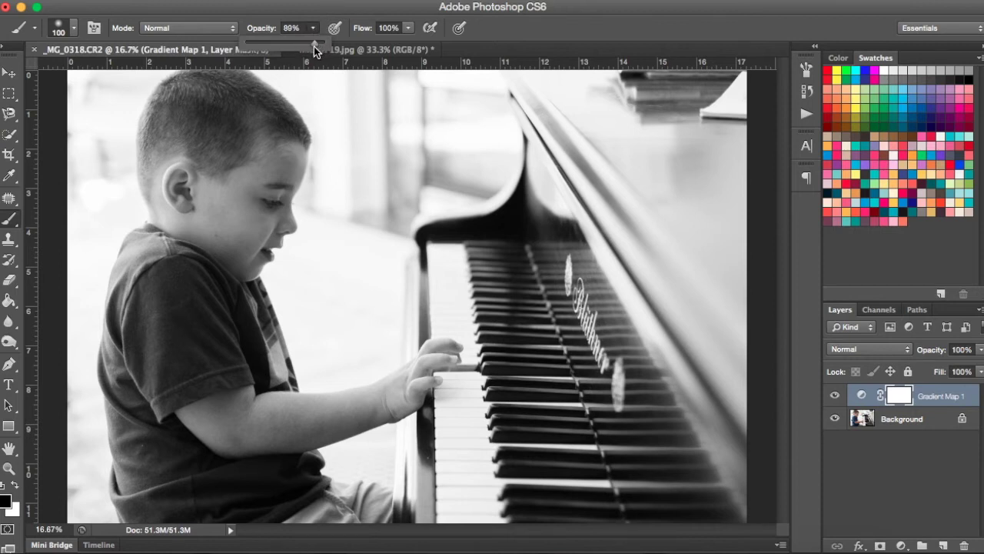
left_click_drag(315, 46, 316, 46)
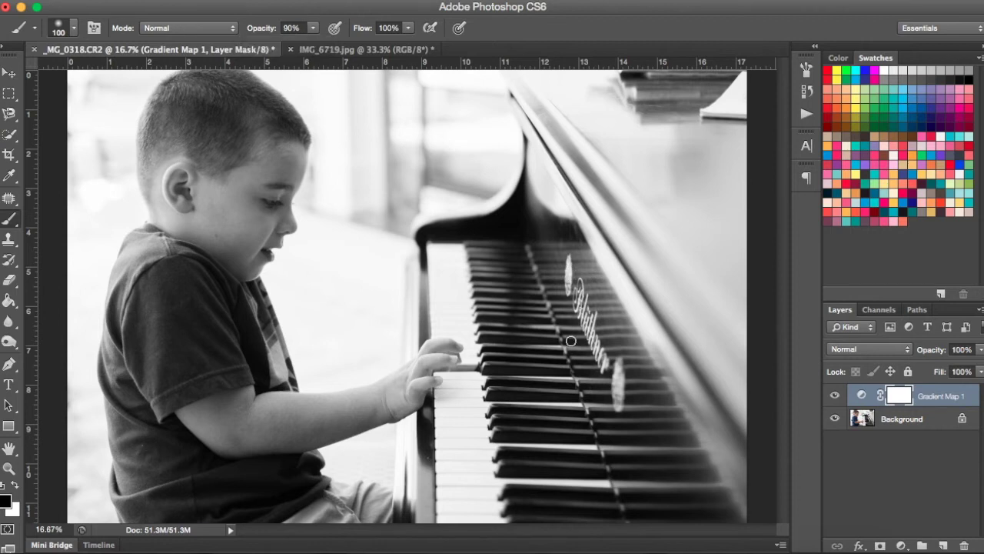
key("bracketright")
key("bracketright")
key("bracketright")
key("bracketright")
key("bracketright")
key("bracketright")
key("bracketright")
key("bracketright")
key("bracketright")
key("bracketright")
key("bracketright")
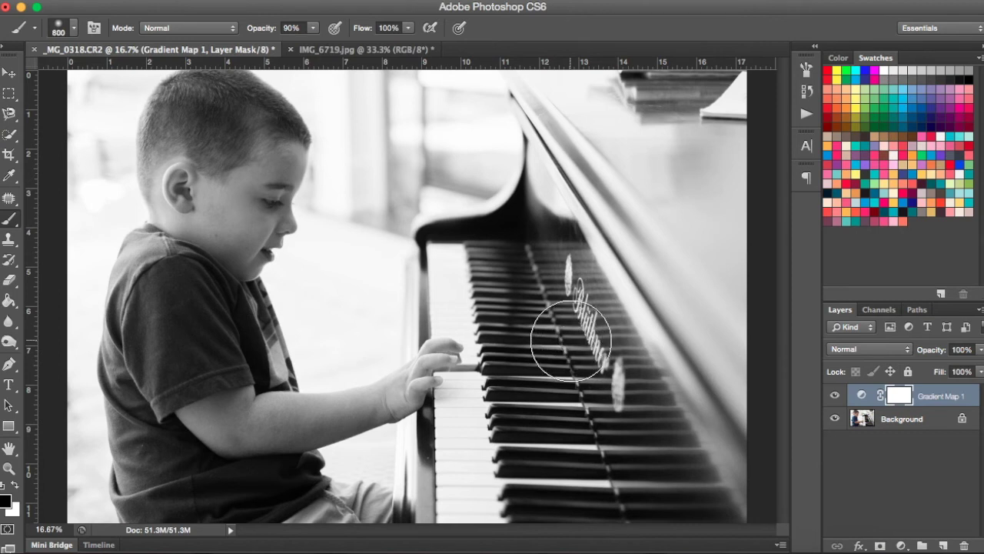
key("bracketleft")
key("bracketleft")
key("bracketleft")
key("bracketleft")
key("bracketleft")
key("bracketleft")
key("bracketleft")
key("bracketleft")
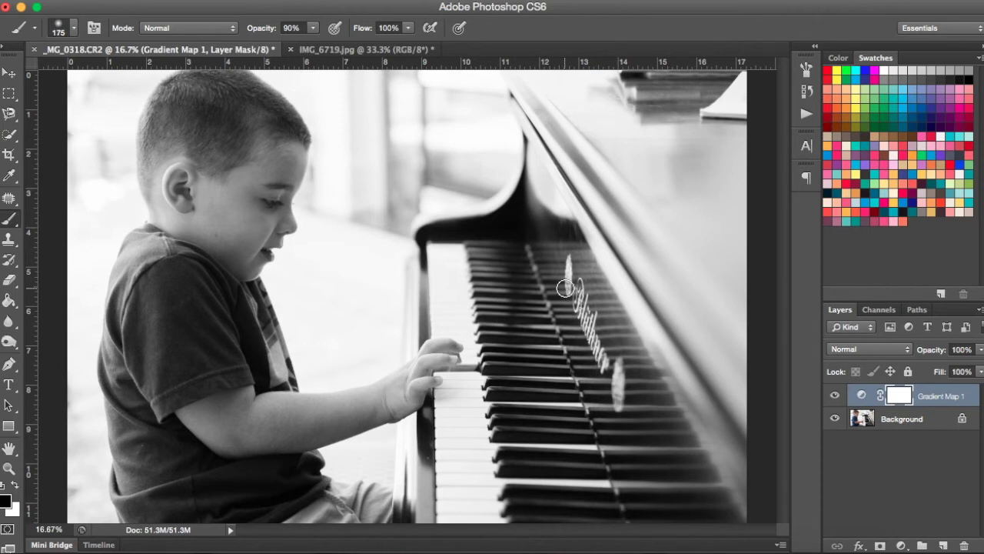
Paint black on the Gradient Map 1 mask over the gold lettering and red felt strip
mouse_move(565, 287)
left_mouse_down()
mouse_move(568, 256)
mouse_move(570, 301)
mouse_move(603, 366)
mouse_move(575, 283)
mouse_move(595, 355)
mouse_move(608, 374)
mouse_move(619, 372)
mouse_move(618, 388)
mouse_move(620, 368)
mouse_move(622, 404)
mouse_move(617, 348)
left_mouse_up()
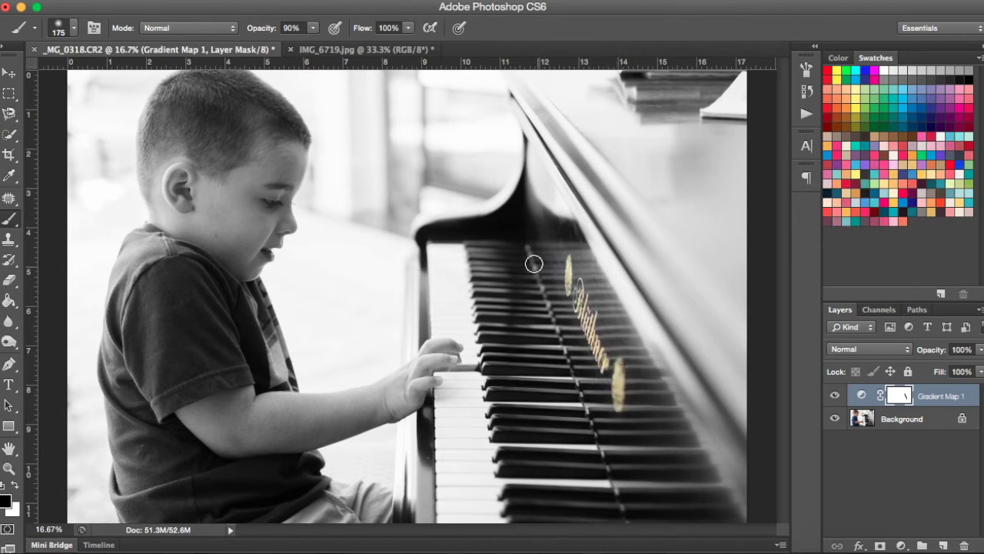
left_click_drag(527, 246, 630, 524)
left_click_drag(527, 246, 634, 530)
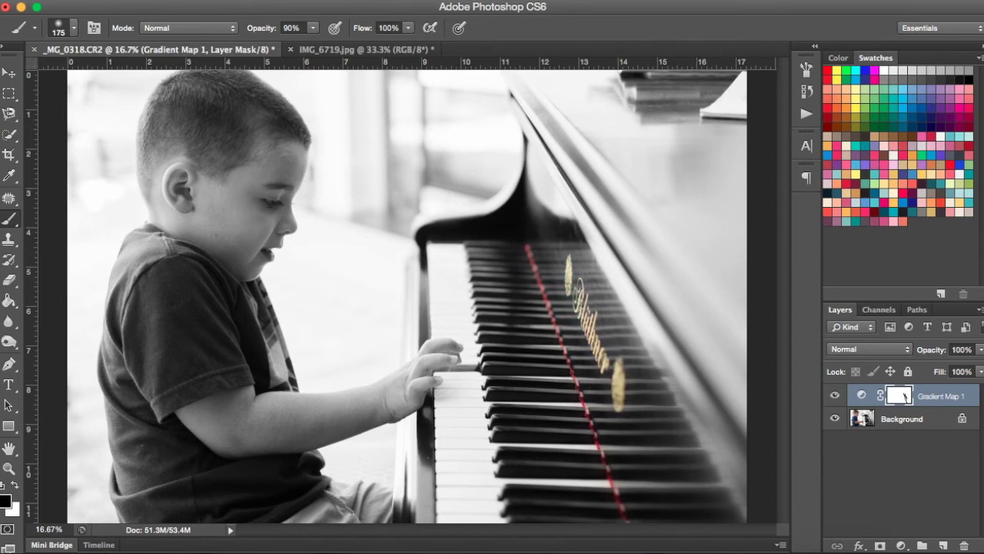
On the IMG_6719.jpg teacup photo, add a Gradient Map adjustment layer with Reverse ticked
left_click(330, 50)
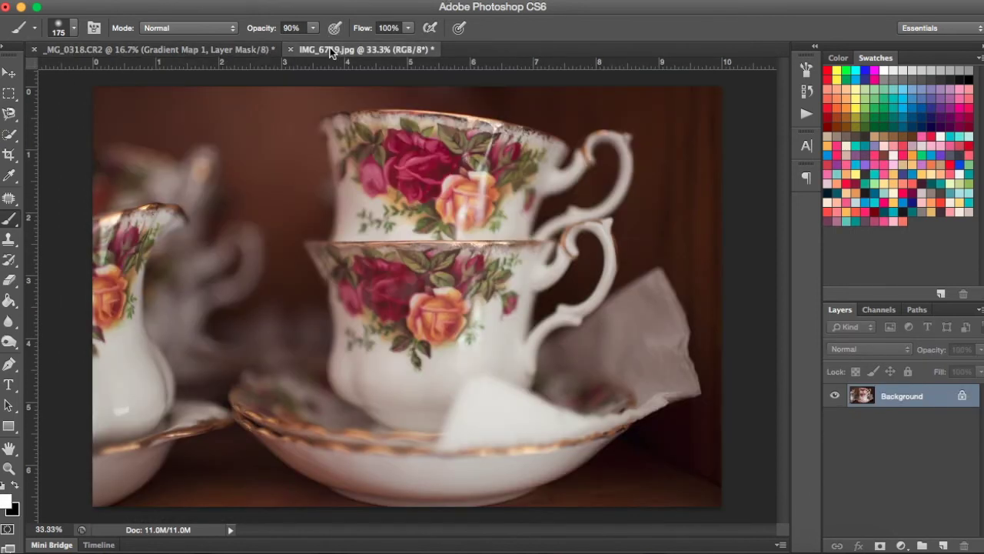
left_click(901, 545)
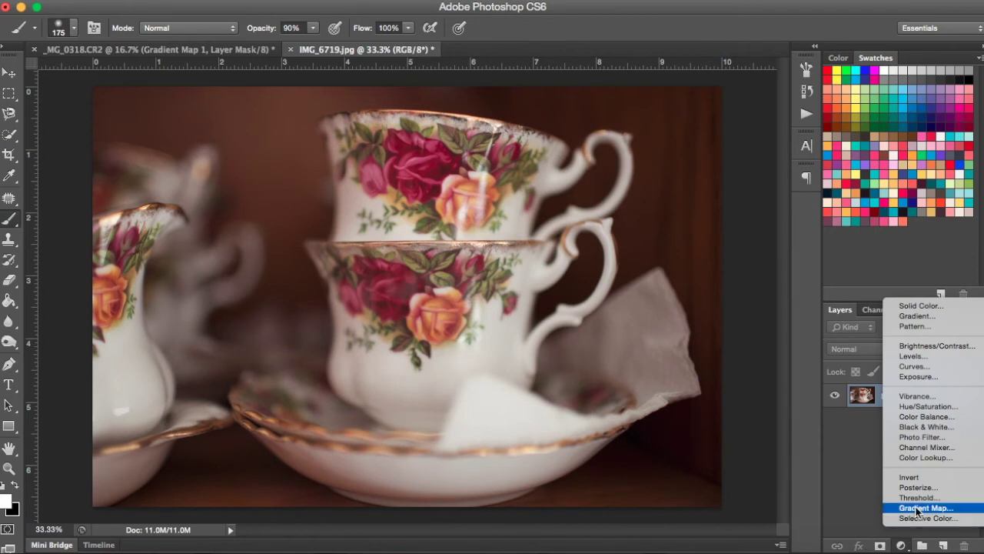
left_click(917, 508)
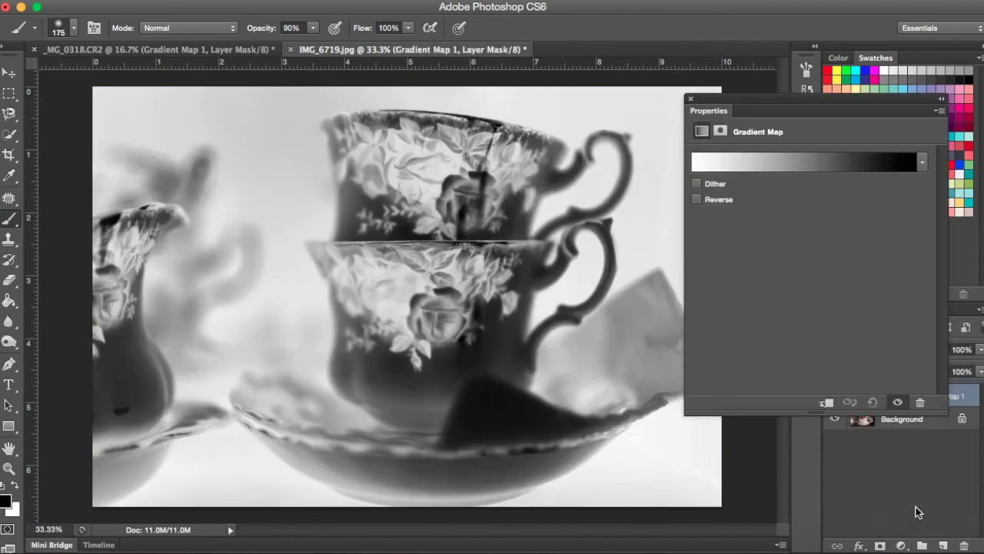
left_click(698, 201)
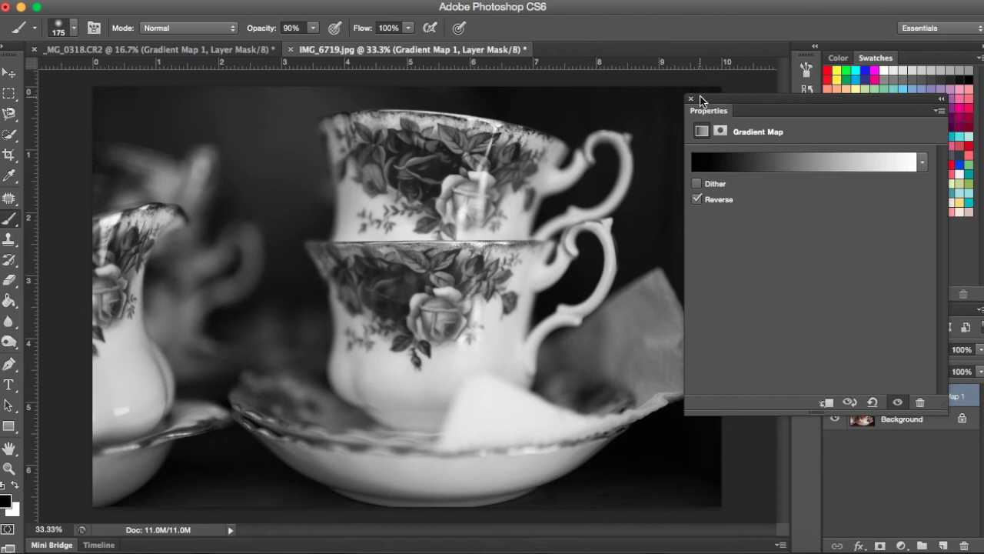
left_click(692, 99)
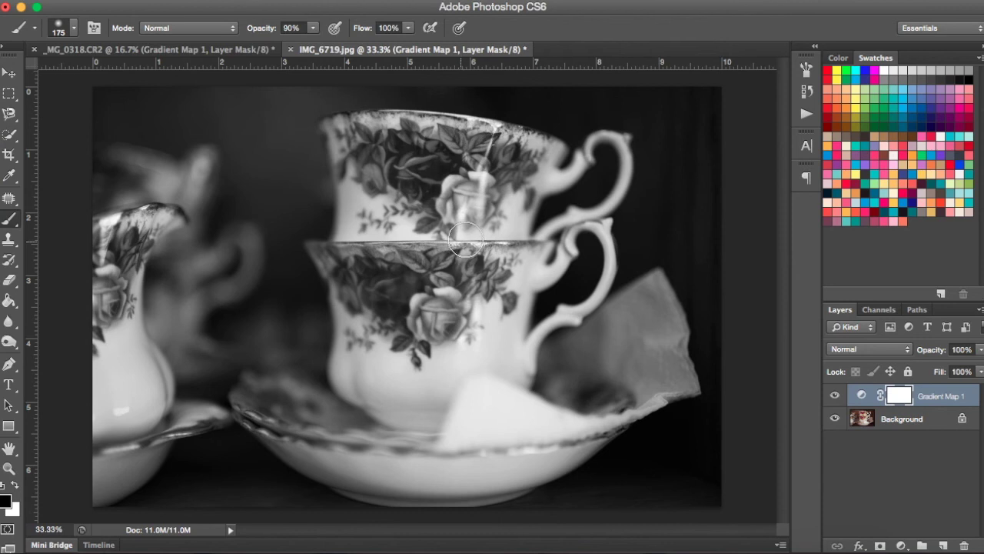
With a 100 px brush, paint the mask over both cups' orange and red roses and leaves
key("bracketleft")
key("bracketleft")
key("bracketleft")
left_click(452, 186)
mouse_move(452, 186)
left_mouse_down()
mouse_move(488, 217)
mouse_move(490, 192)
mouse_move(471, 180)
mouse_move(484, 180)
mouse_move(489, 191)
mouse_move(458, 214)
left_mouse_up()
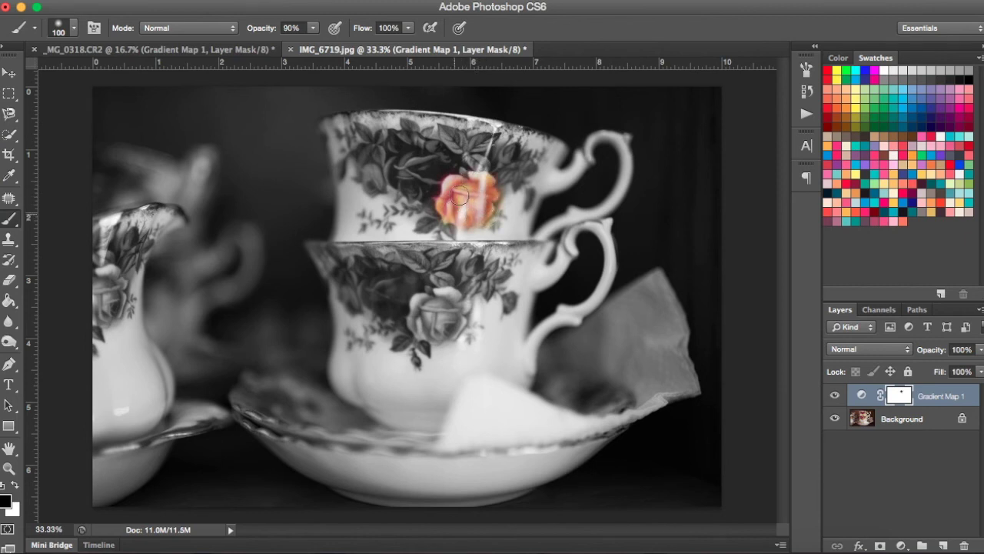
mouse_move(436, 299)
left_mouse_down()
mouse_move(420, 304)
mouse_move(429, 306)
mouse_move(415, 321)
mouse_move(445, 337)
mouse_move(457, 331)
mouse_move(458, 309)
mouse_move(440, 301)
mouse_move(450, 292)
left_mouse_up()
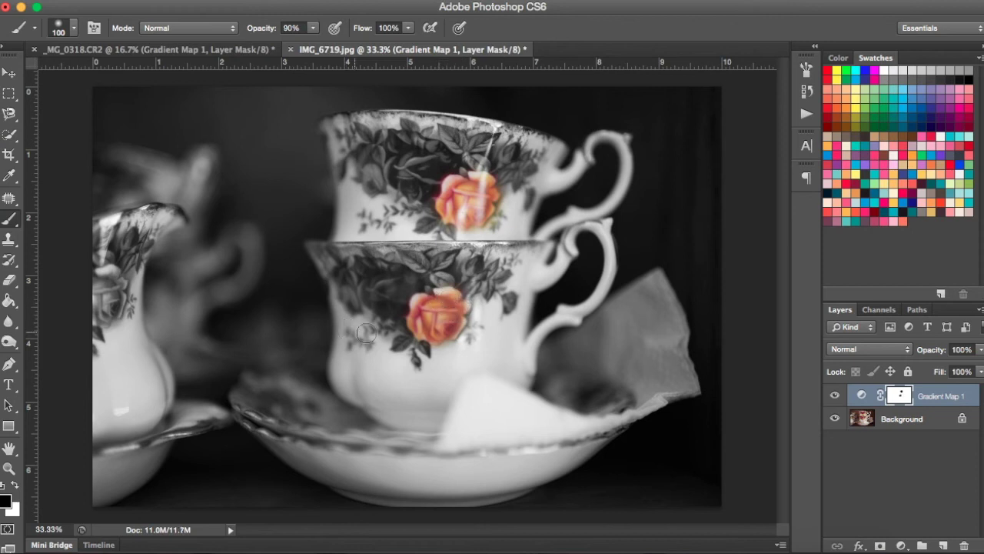
mouse_move(384, 281)
left_mouse_down()
mouse_move(407, 292)
mouse_move(404, 276)
mouse_move(414, 286)
mouse_move(354, 267)
mouse_move(423, 312)
left_mouse_up()
mouse_move(426, 191)
left_mouse_down()
mouse_move(407, 171)
mouse_move(432, 162)
mouse_move(413, 147)
mouse_move(455, 164)
mouse_move(422, 145)
mouse_move(437, 152)
mouse_move(391, 143)
mouse_move(400, 178)
mouse_move(370, 165)
mouse_move(381, 154)
left_mouse_up()
mouse_move(366, 164)
left_mouse_down()
mouse_move(382, 185)
mouse_move(424, 183)
mouse_move(457, 140)
mouse_move(482, 159)
mouse_move(485, 147)
mouse_move(410, 131)
mouse_move(379, 137)
mouse_move(385, 172)
mouse_move(370, 224)
mouse_move(502, 221)
mouse_move(328, 245)
mouse_move(461, 277)
mouse_move(515, 136)
left_mouse_up()
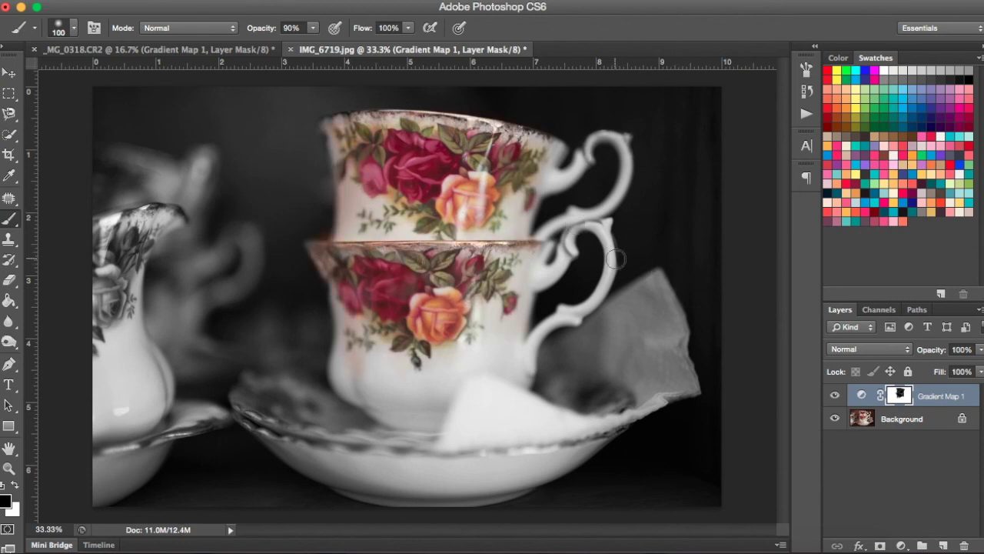